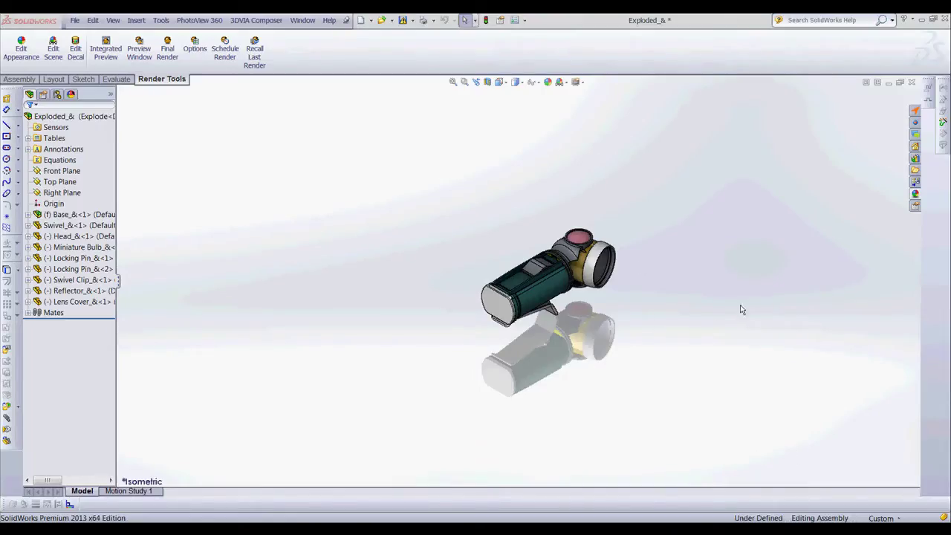
Show the exploded view ExplView1 of the assembly's Explode configuration.
{"action": "left_click", "coordinate": [57, 94]}
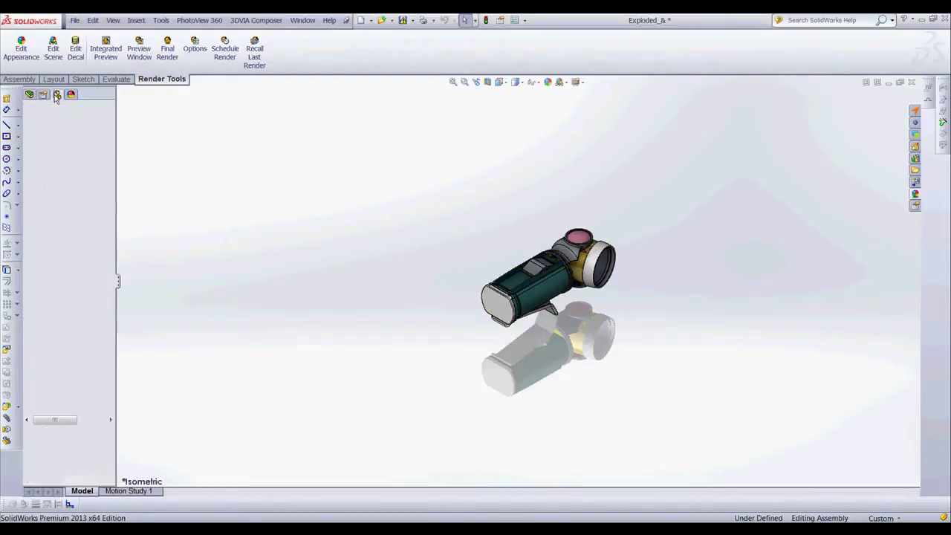
{"action": "left_click", "coordinate": [66, 149]}
{"action": "right_click", "coordinate": [66, 148]}
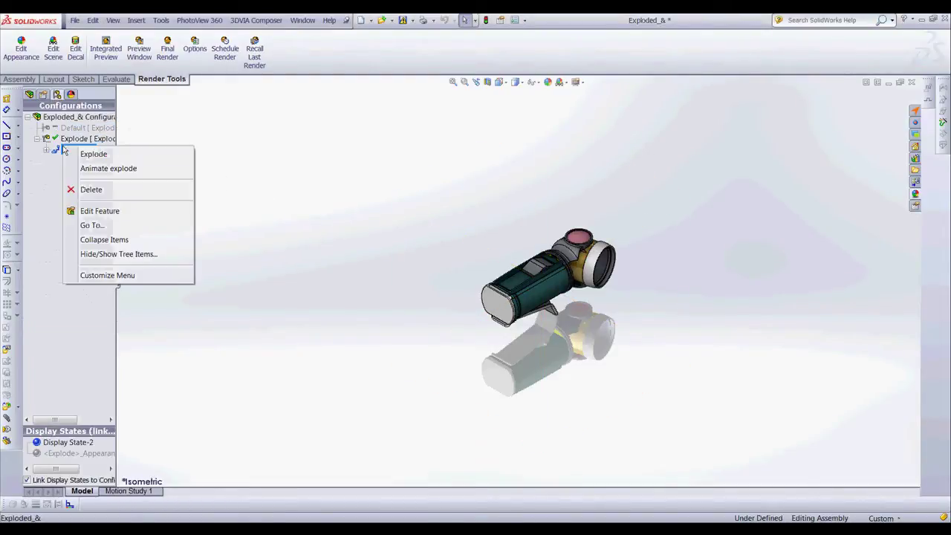
{"action": "left_click", "coordinate": [92, 154]}
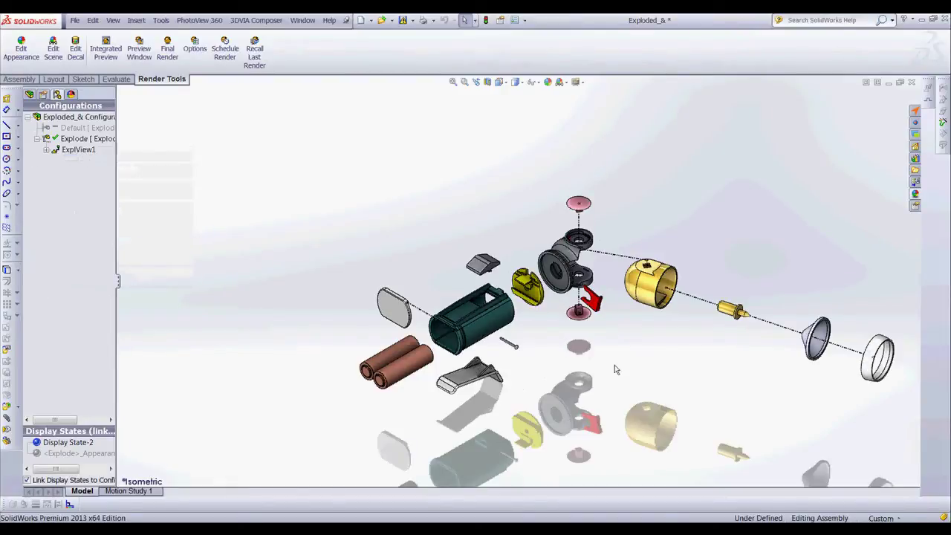
Animate the collapse of ExplView1, trying slow, fast and normal playback speeds, and close the animation controller.
{"action": "middle_click_drag", "start_coordinate": [616, 367], "coordinate": [398, 253]}
{"action": "left_click", "coordinate": [74, 150]}
{"action": "right_click", "coordinate": [72, 150]}
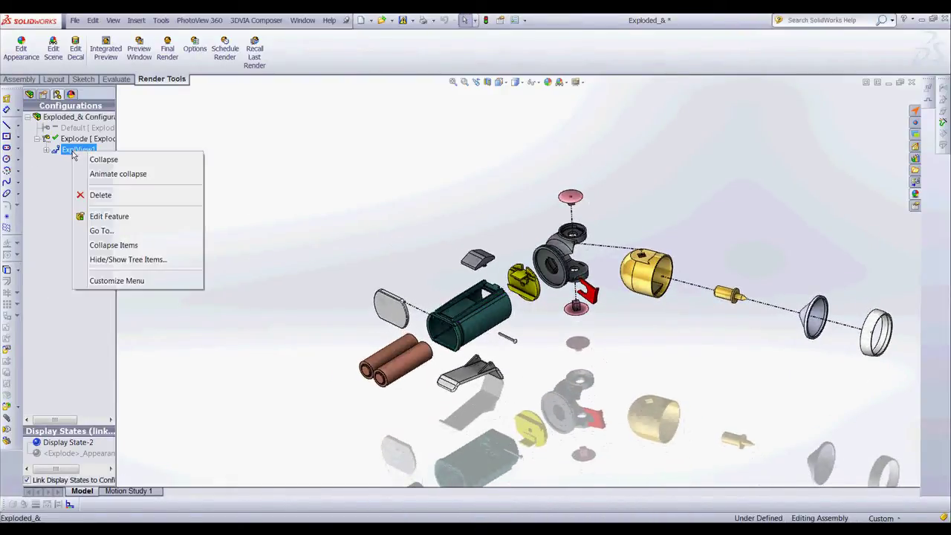
{"action": "left_click", "coordinate": [106, 174]}
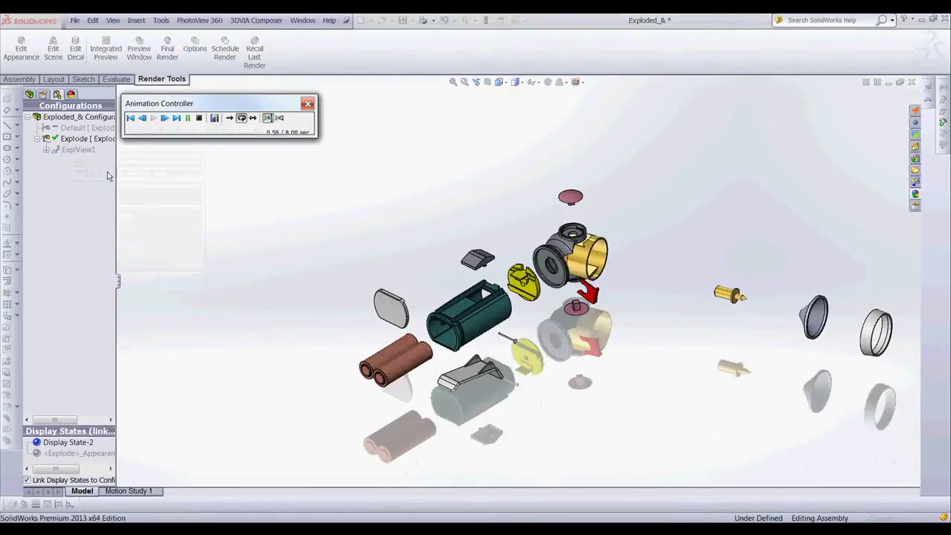
{"action": "left_click", "coordinate": [269, 118]}
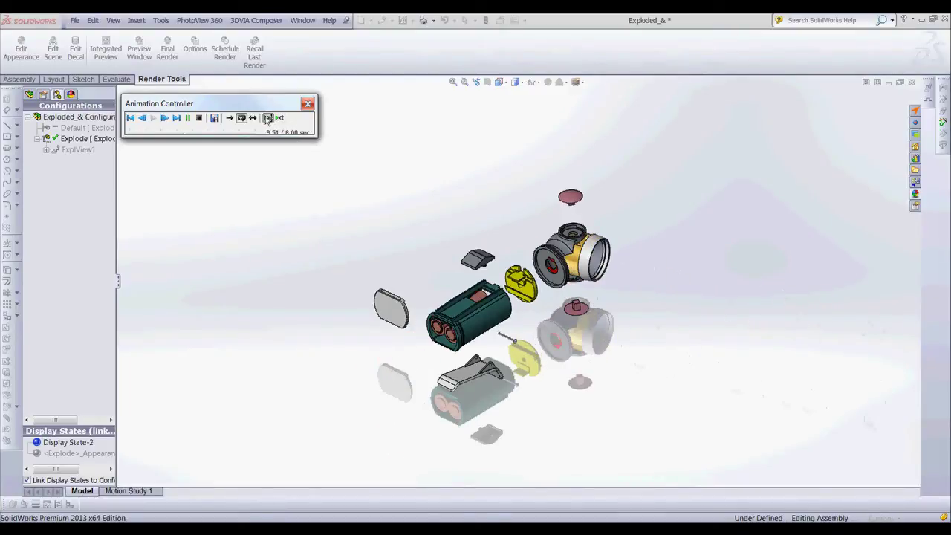
{"action": "left_click", "coordinate": [280, 118]}
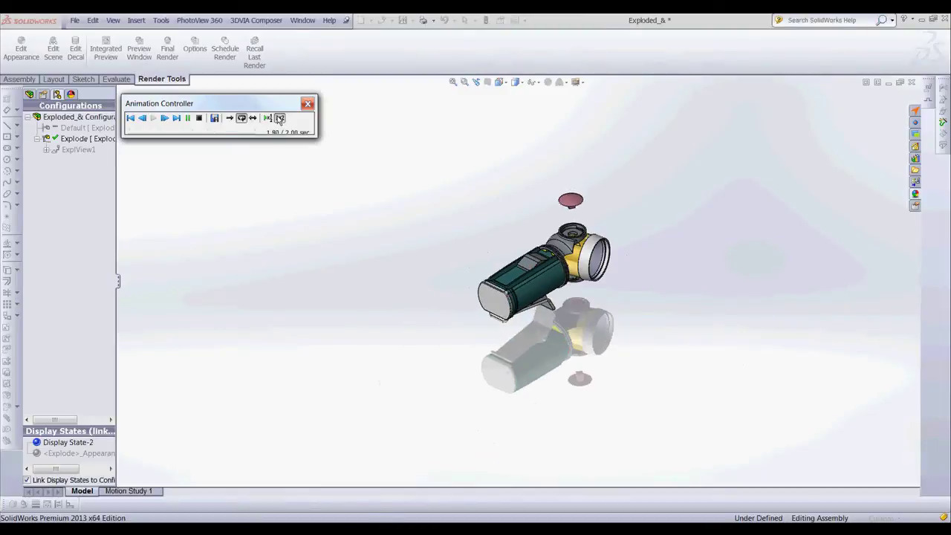
{"action": "left_click", "coordinate": [280, 118]}
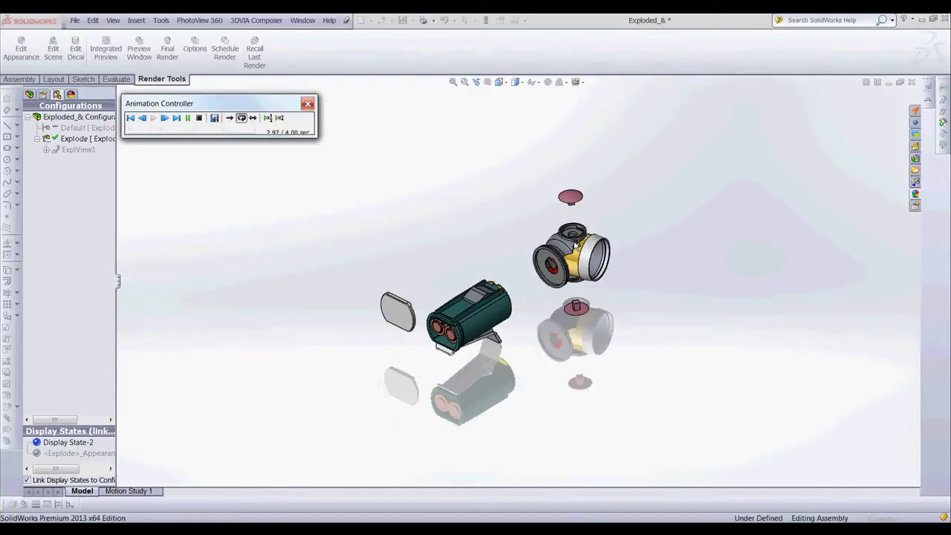
{"action": "left_click", "coordinate": [308, 103]}
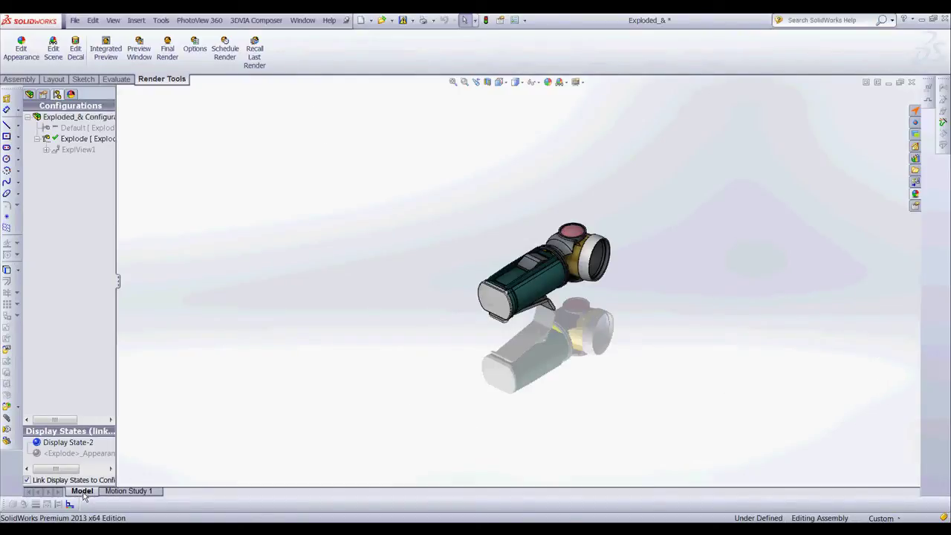
In Motion Study 1, generate a Collapse animation with the Animation Wizard, deleting all existing paths and setting the duration to 15 seconds.
{"action": "left_click", "coordinate": [128, 491]}
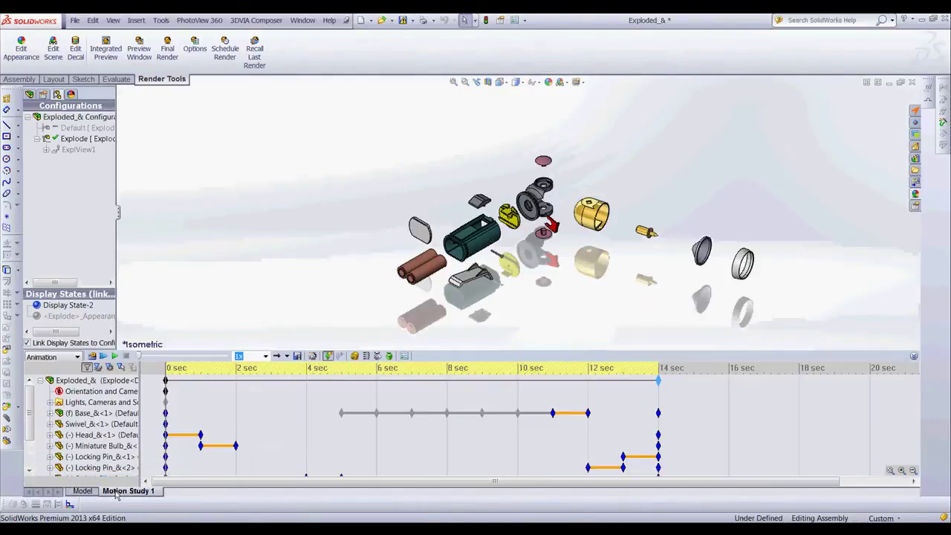
{"action": "left_click", "coordinate": [356, 394]}
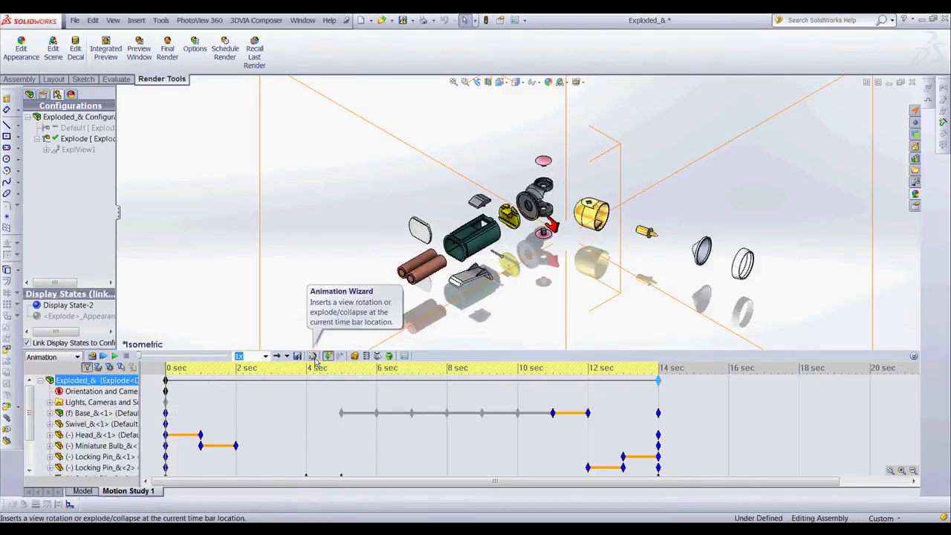
{"action": "left_click", "coordinate": [313, 357]}
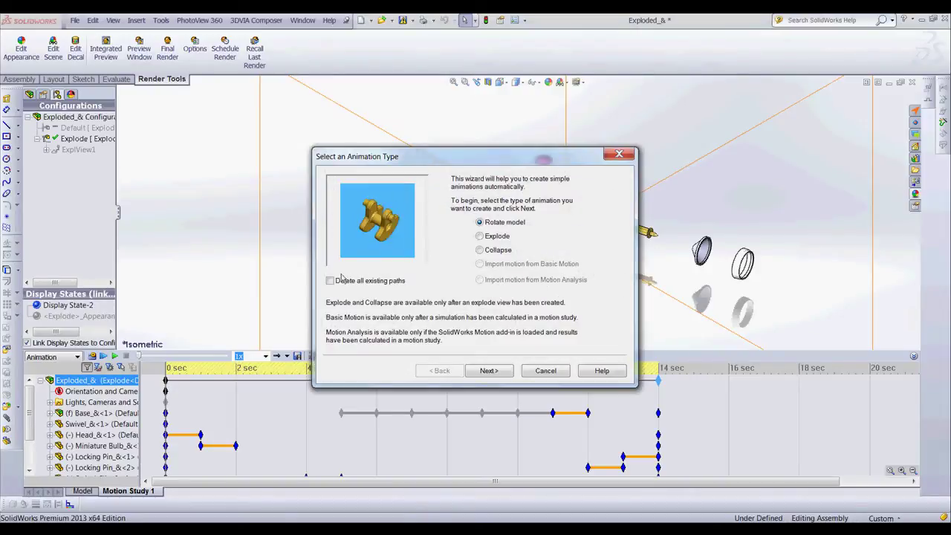
{"action": "left_click", "coordinate": [338, 280]}
{"action": "left_click", "coordinate": [479, 236]}
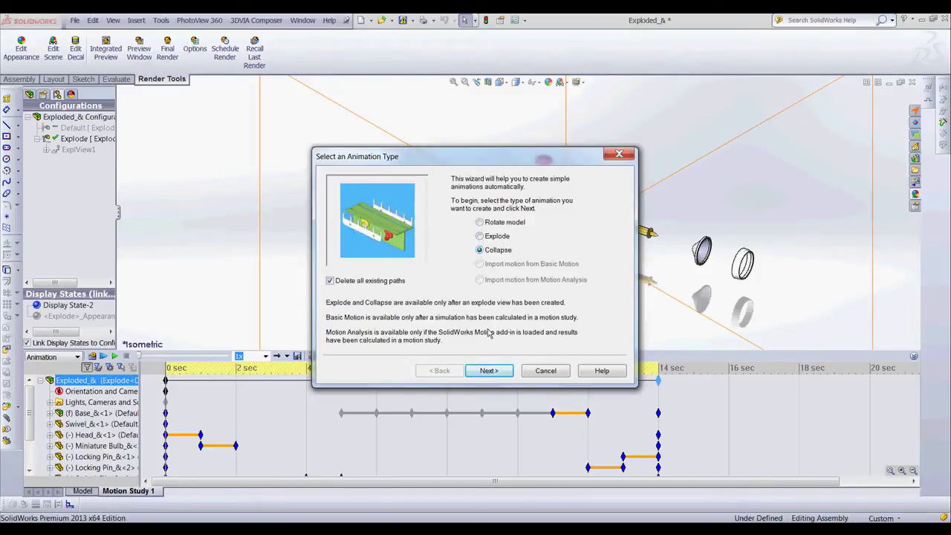
{"action": "left_click", "coordinate": [488, 371]}
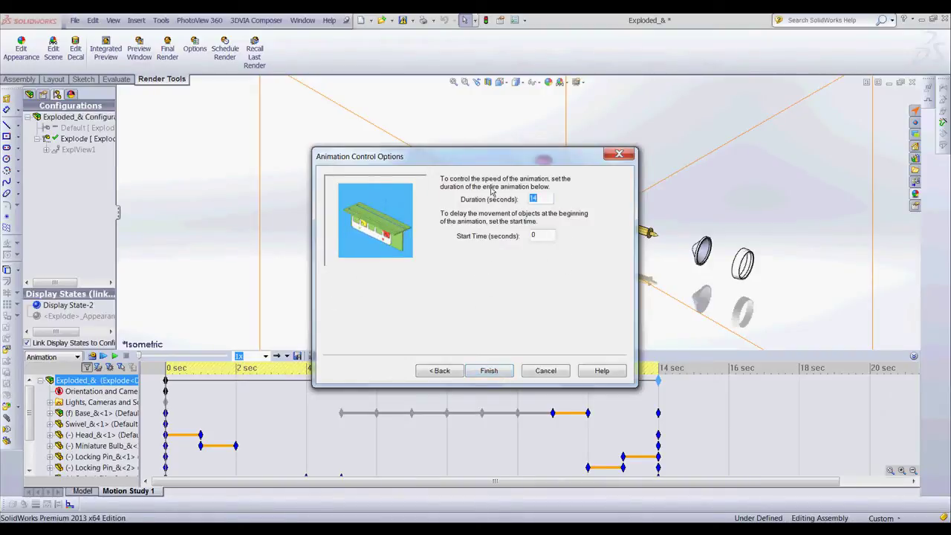
{"action": "double_click", "coordinate": [540, 197]}
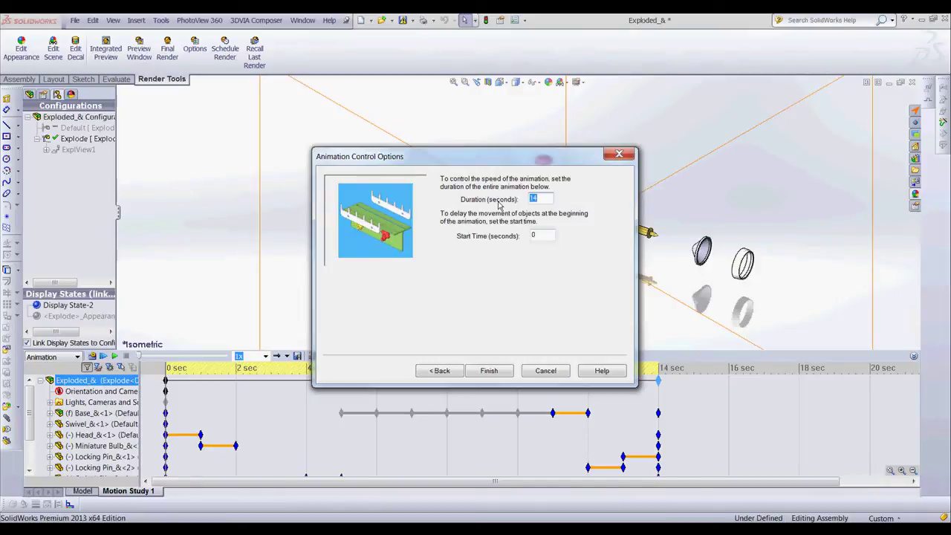
{"action": "type", "text": "15"}
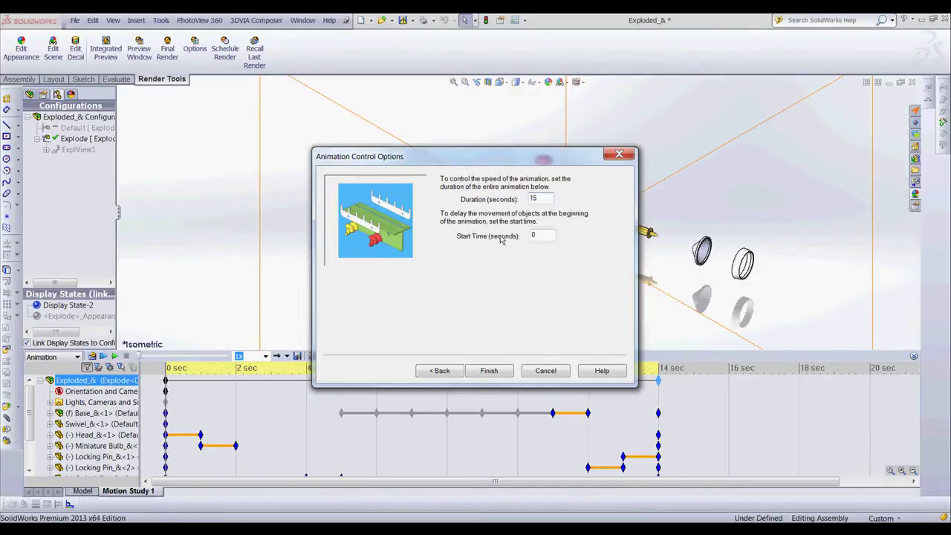
{"action": "left_click", "coordinate": [489, 370]}
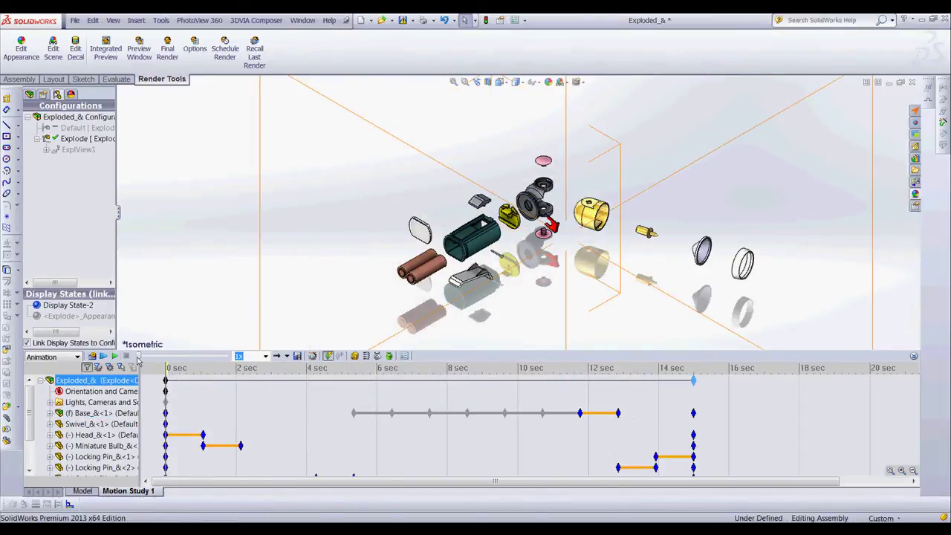
Play the new collapse animation in the motion study through to its end.
{"action": "left_click", "coordinate": [108, 358]}
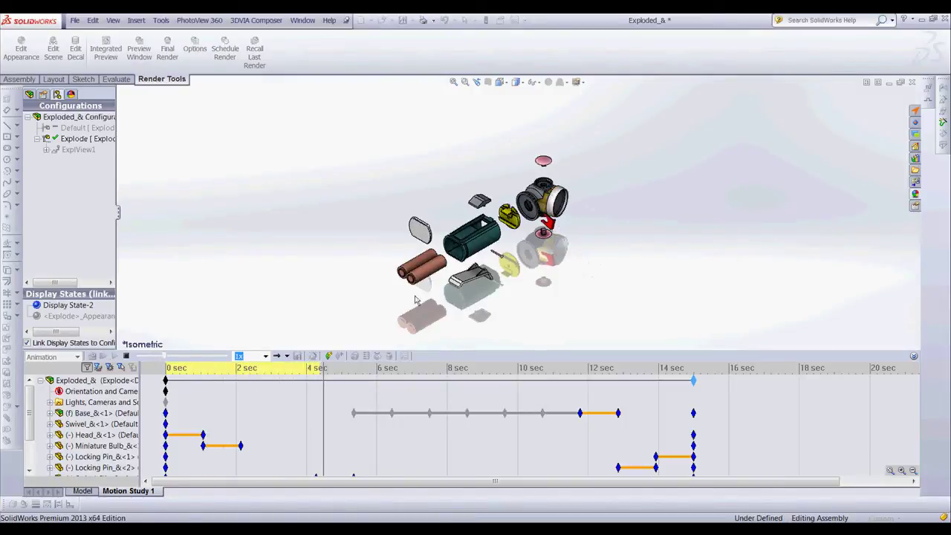
{"action": "left_click", "coordinate": [581, 83]}
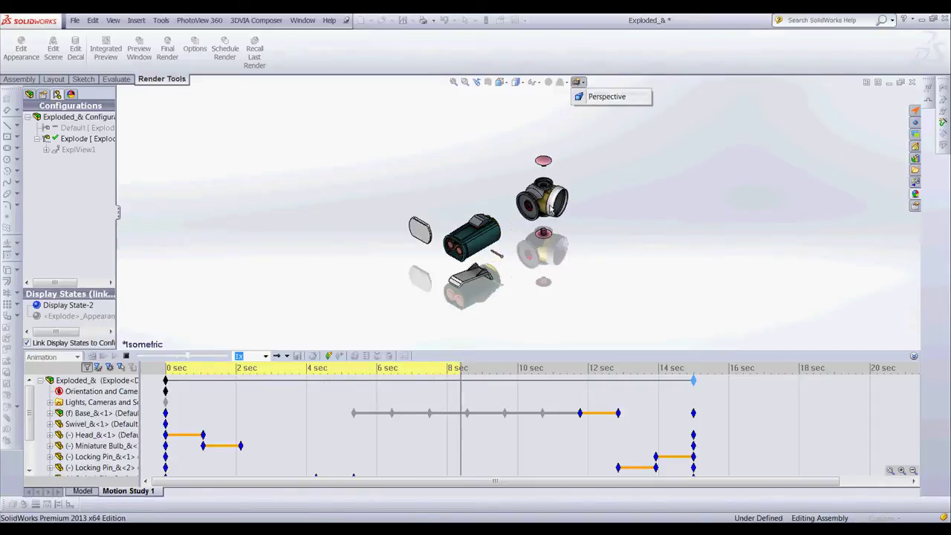
{"action": "left_click", "coordinate": [602, 144]}
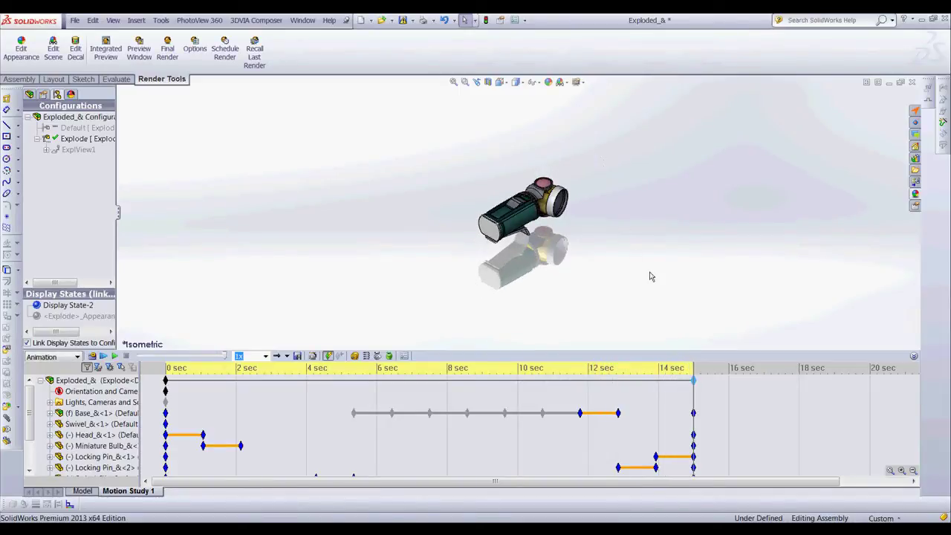
Check the time setting of the assembly's final key point without changing it.
{"action": "left_click", "coordinate": [367, 383]}
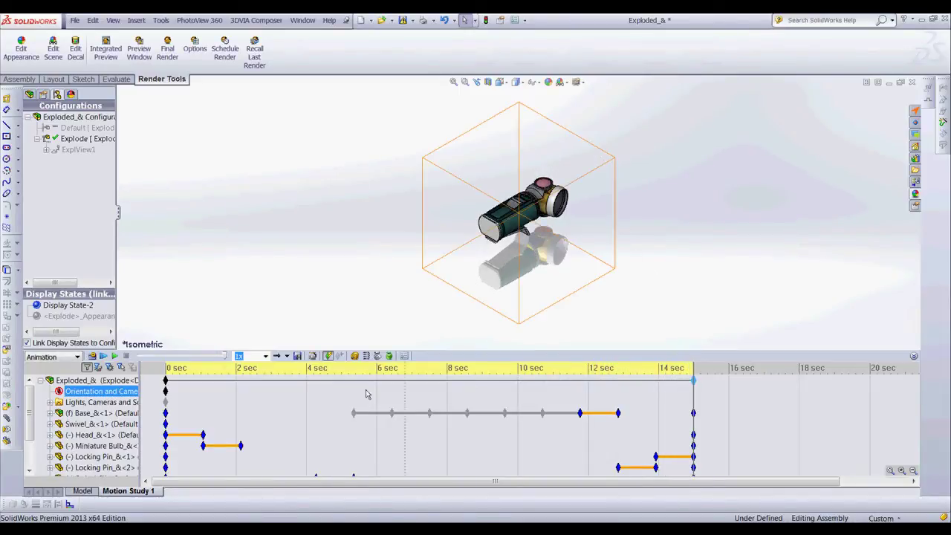
{"action": "right_click", "coordinate": [695, 382]}
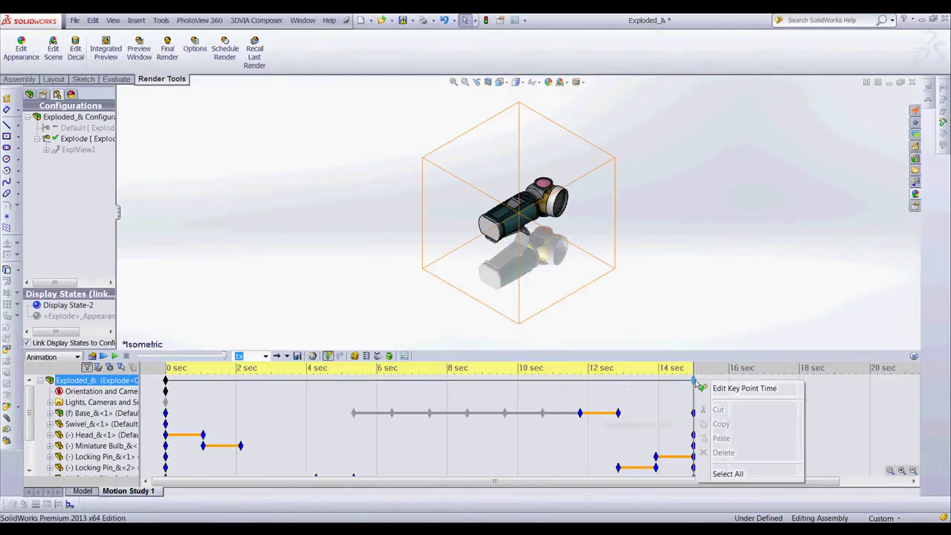
{"action": "left_click", "coordinate": [712, 391]}
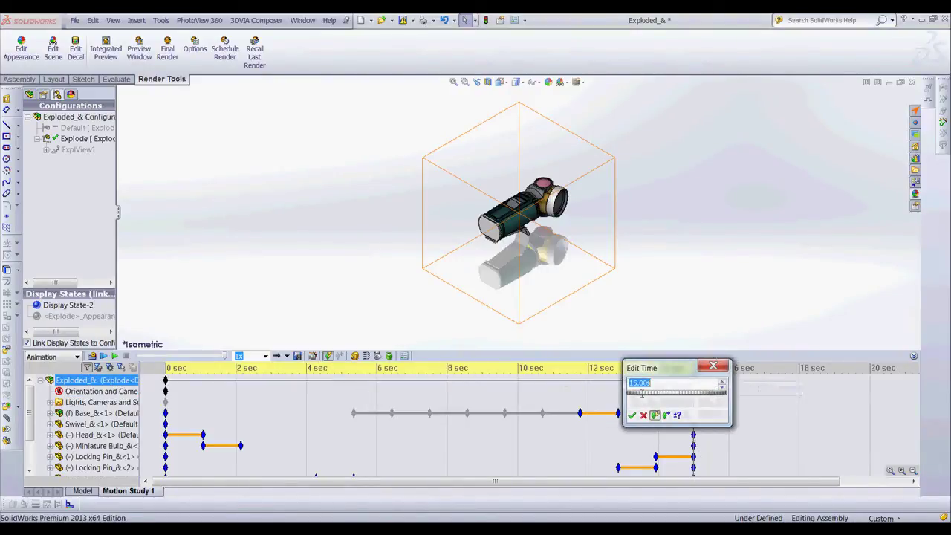
{"action": "left_click", "coordinate": [713, 365]}
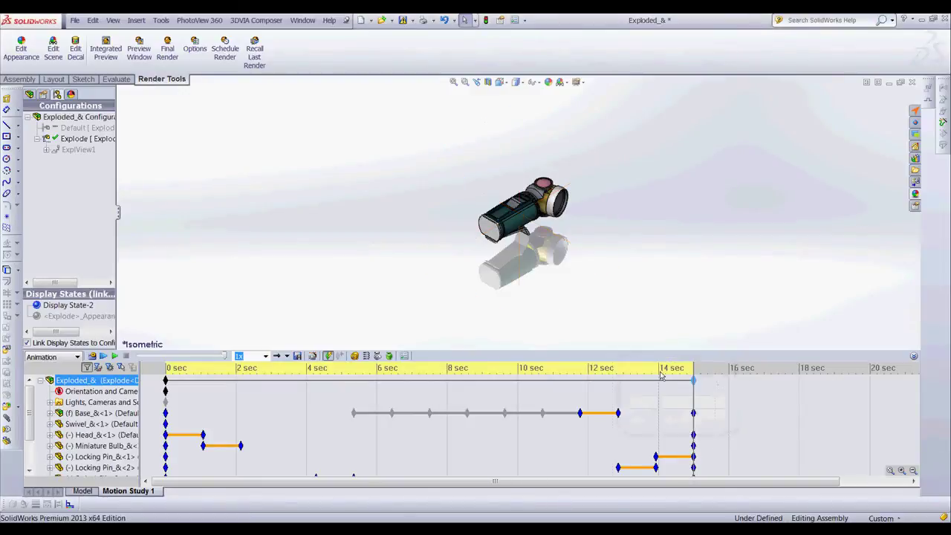
Move the motion study's time bar back to about 7.5 seconds.
{"action": "left_click", "coordinate": [566, 402]}
{"action": "left_click", "coordinate": [534, 405]}
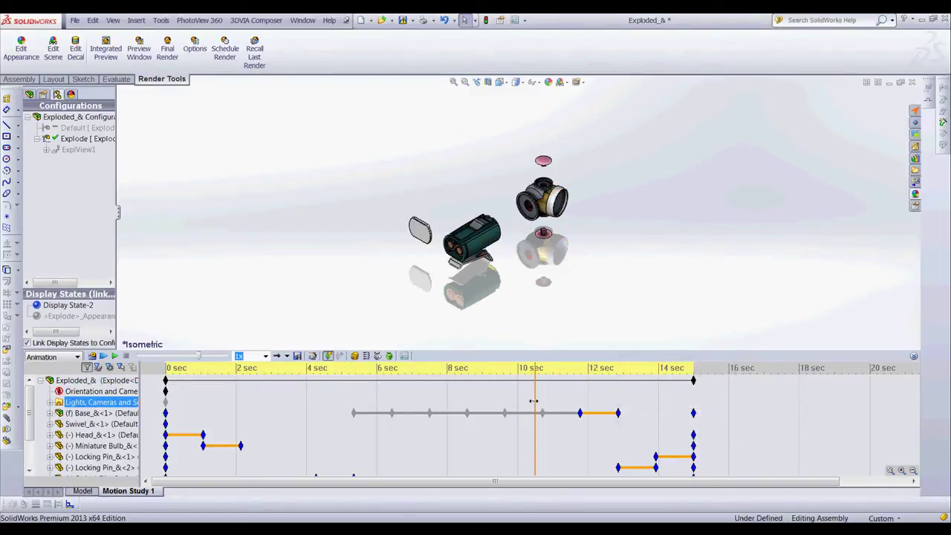
{"action": "left_click_drag", "start_coordinate": [534, 406], "coordinate": [434, 405]}
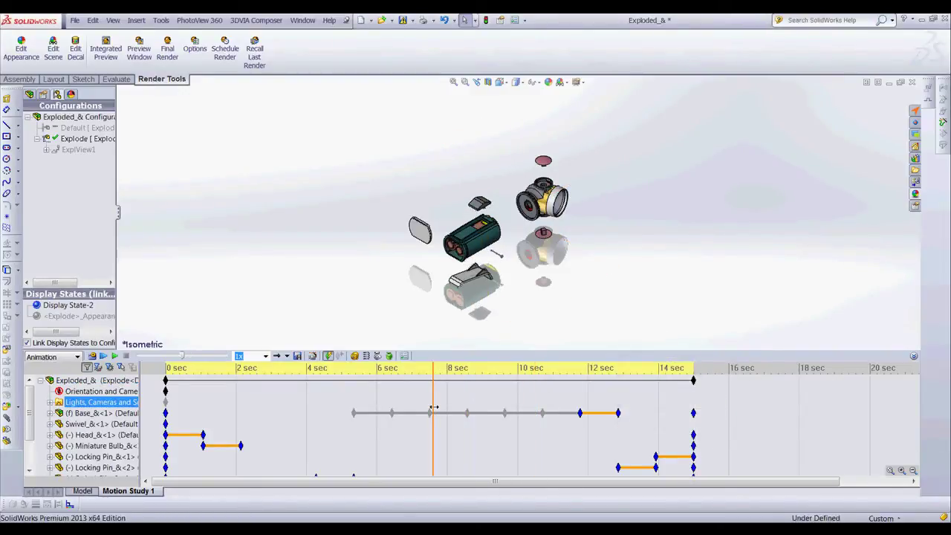
Examine which timeline rows belong to the clip, Swivel, Swivel Clip, battery cover, Head, Miniature Bulb and Locking Pin by selecting these components.
{"action": "left_click", "coordinate": [472, 285]}
{"action": "left_click", "coordinate": [42, 437]}
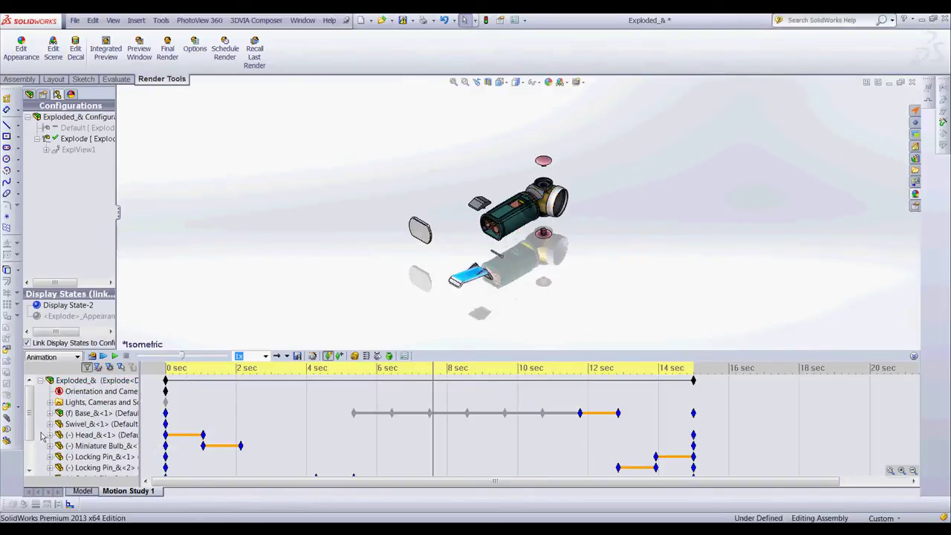
{"action": "left_click_drag", "start_coordinate": [30, 428], "coordinate": [28, 459]}
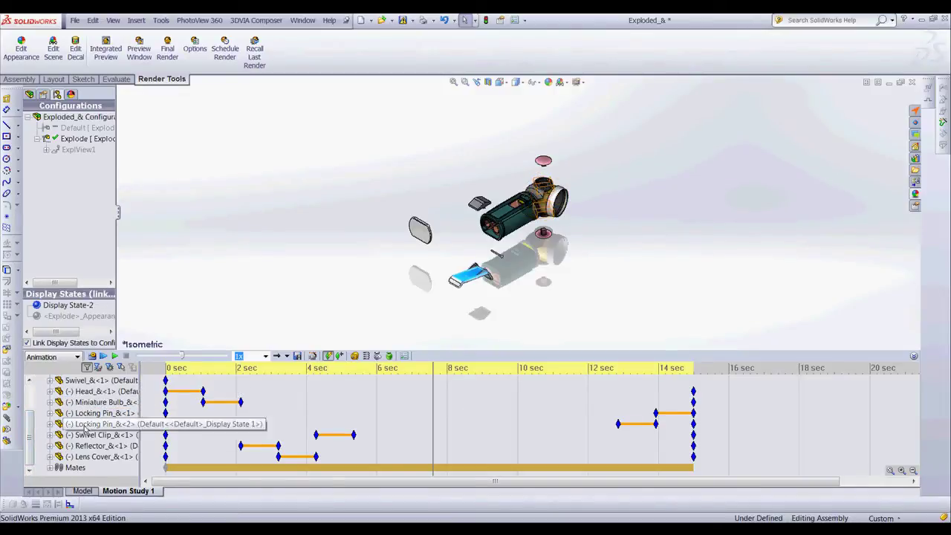
{"action": "left_click", "coordinate": [85, 383]}
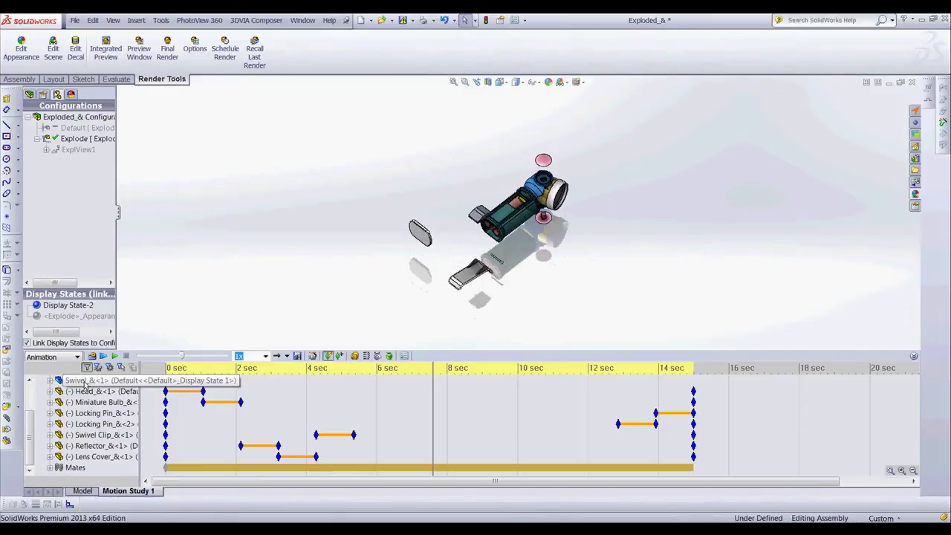
{"action": "left_click", "coordinate": [87, 436]}
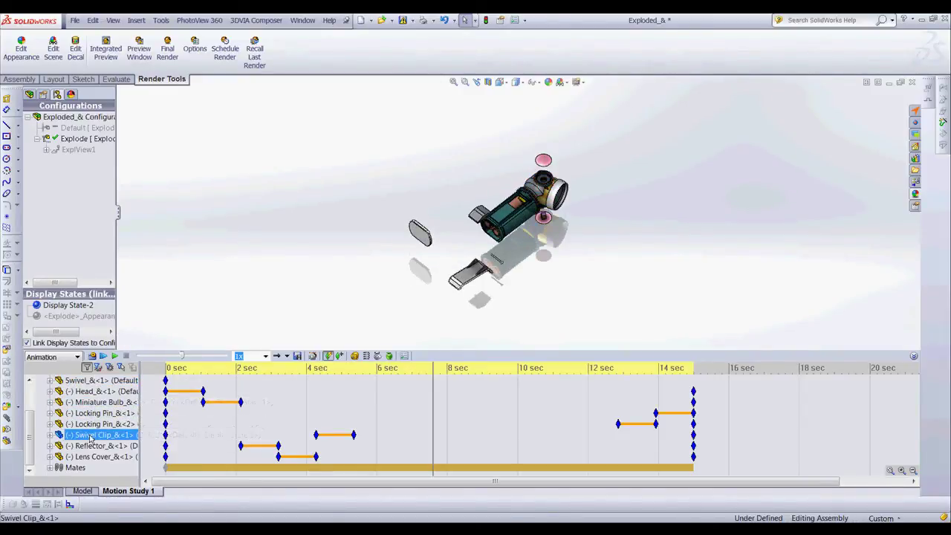
{"action": "left_click", "coordinate": [420, 235]}
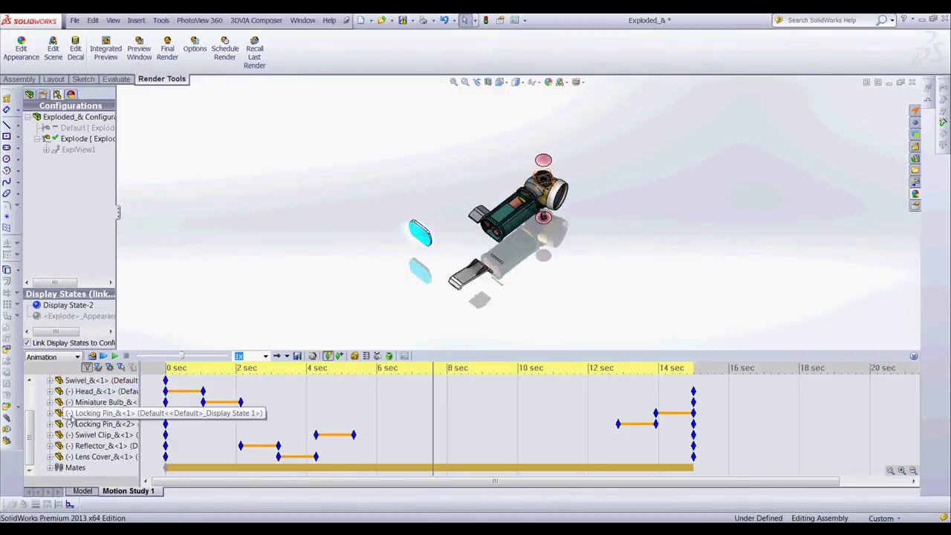
{"action": "scroll", "coordinate": [72, 420], "scroll_direction": "up", "scroll_amount": 2}
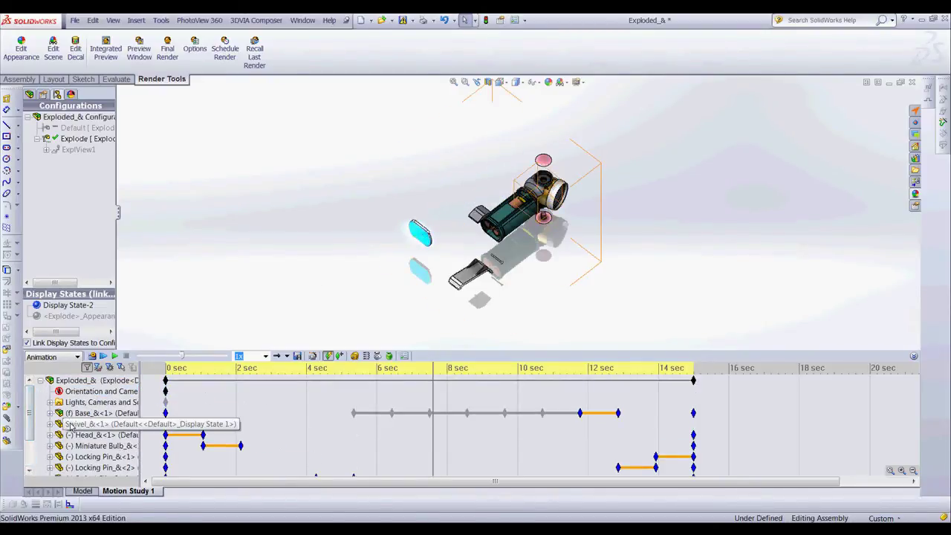
{"action": "left_click", "coordinate": [89, 435]}
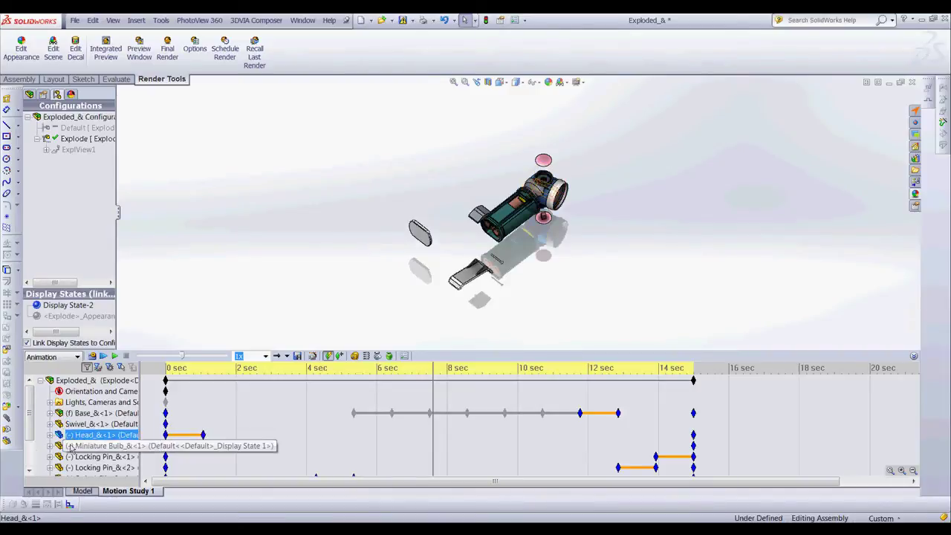
{"action": "left_click", "coordinate": [70, 446]}
{"action": "left_click", "coordinate": [78, 456]}
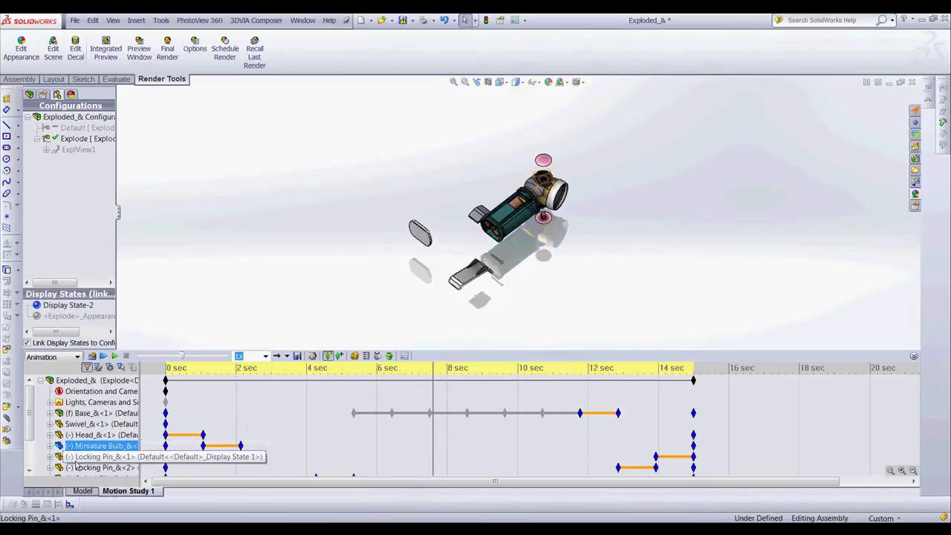
Expand the Base subassembly and move the Battery Cover's movement start key to about 9.7 seconds, level with the Clip's start key.
{"action": "left_click", "coordinate": [50, 413]}
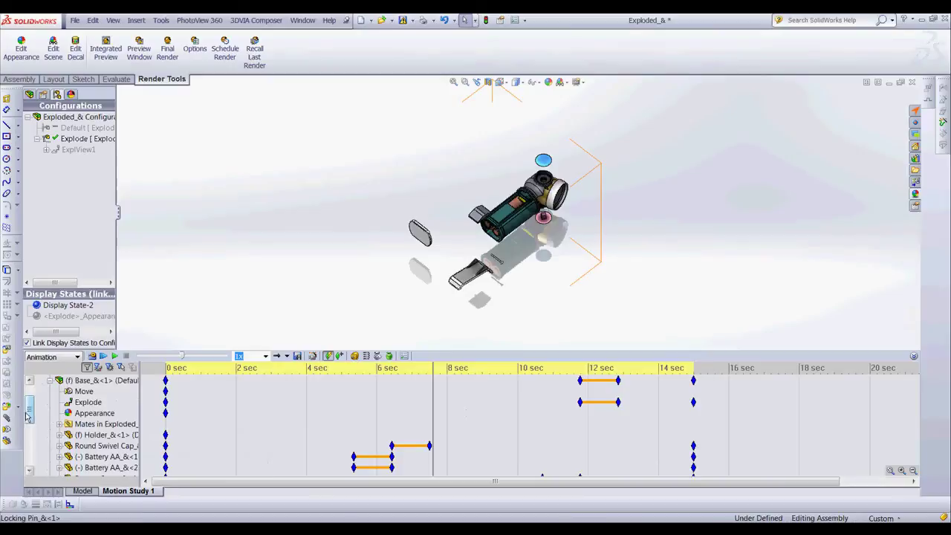
{"action": "scroll", "coordinate": [27, 416], "scroll_direction": "down", "scroll_amount": 2}
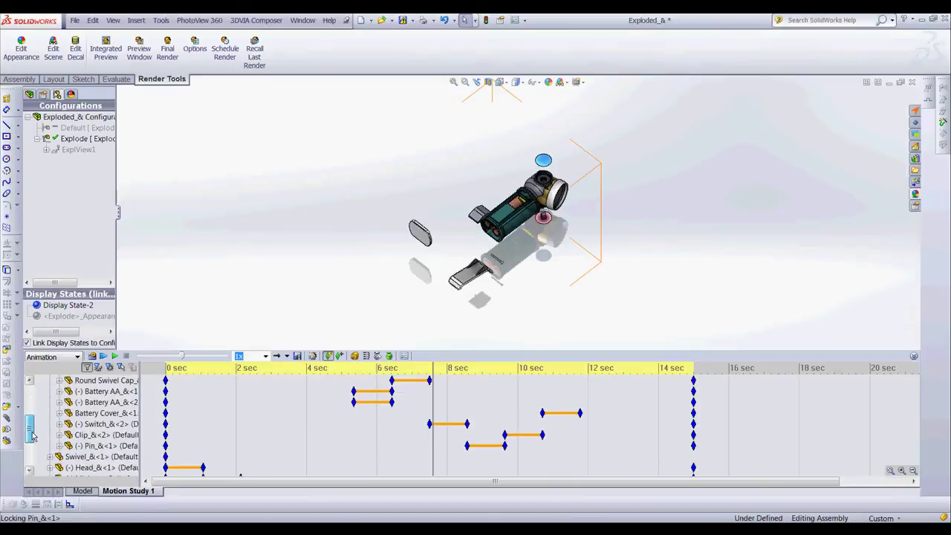
{"action": "left_click", "coordinate": [114, 424]}
{"action": "left_click", "coordinate": [111, 413], "text": "ctrl"}
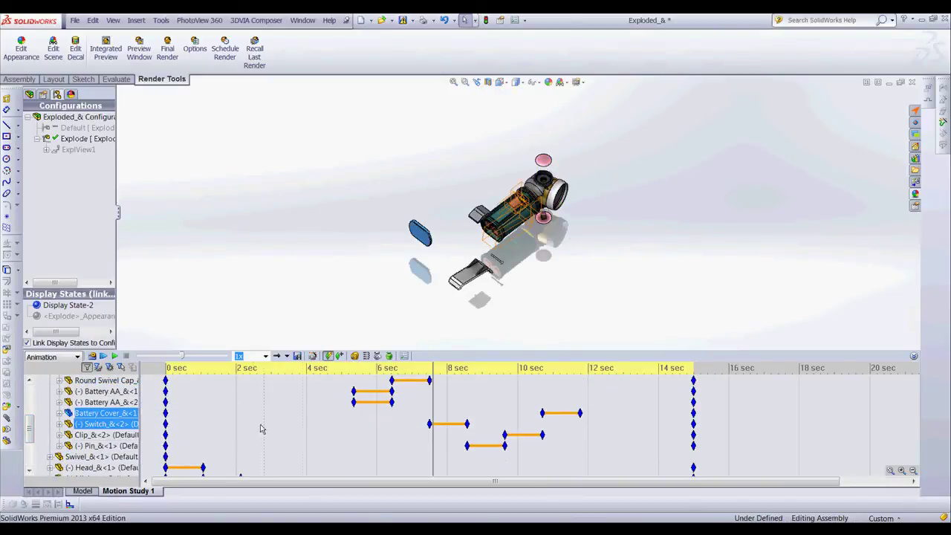
{"action": "left_click", "coordinate": [218, 424], "text": "ctrl"}
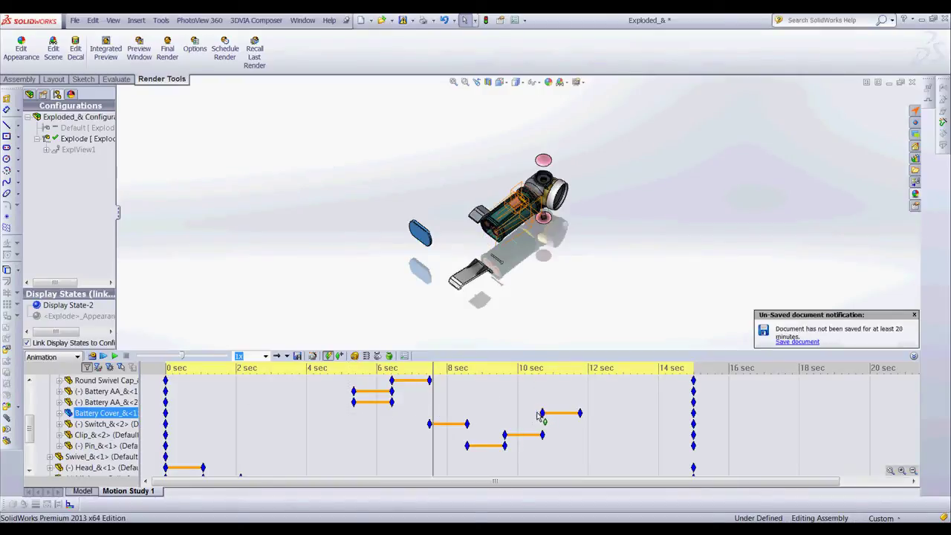
{"action": "left_click_drag", "start_coordinate": [537, 414], "coordinate": [507, 414]}
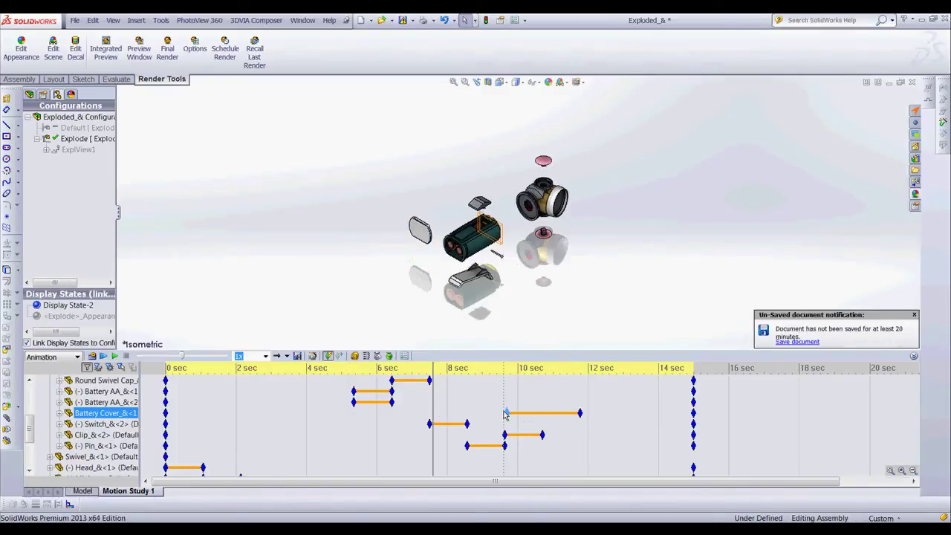
{"action": "left_click", "coordinate": [352, 380]}
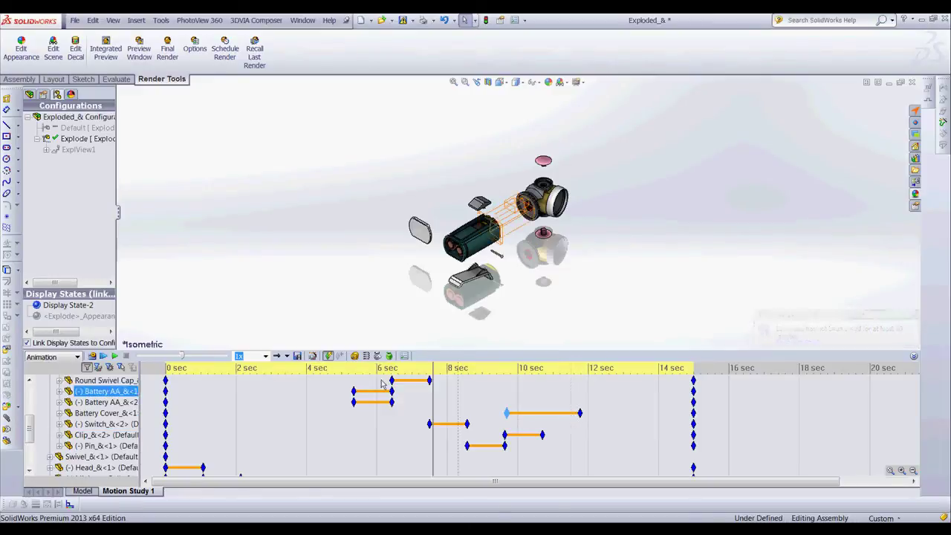
{"action": "left_click", "coordinate": [353, 391]}
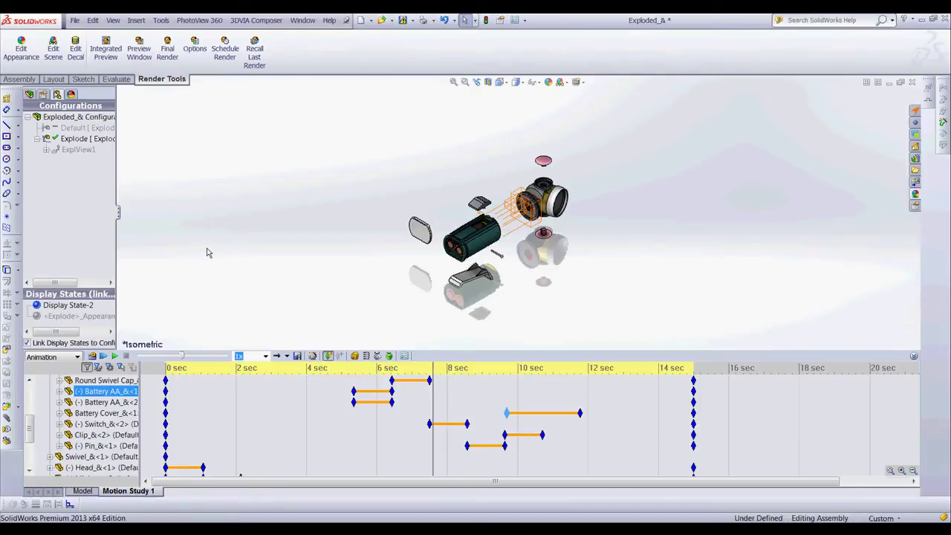
Open the settings for saving the animation to a file and review the renderer options, keeping SolidWorks screen.
{"action": "left_click", "coordinate": [298, 357]}
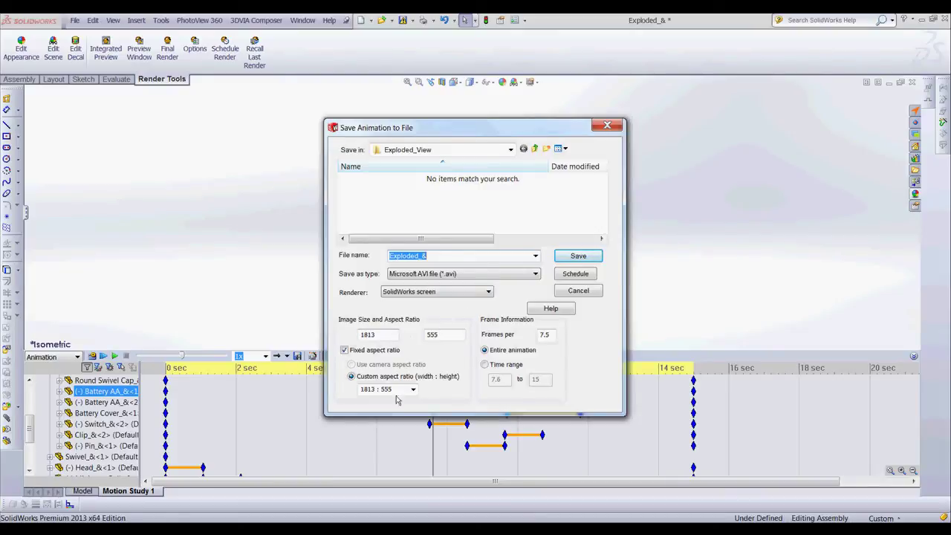
{"action": "left_click", "coordinate": [408, 293]}
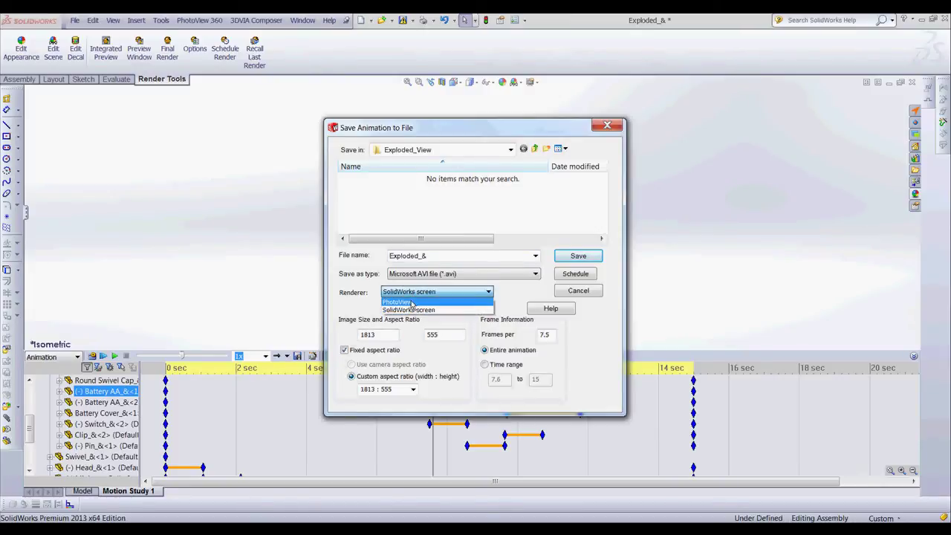
{"action": "left_click", "coordinate": [417, 335]}
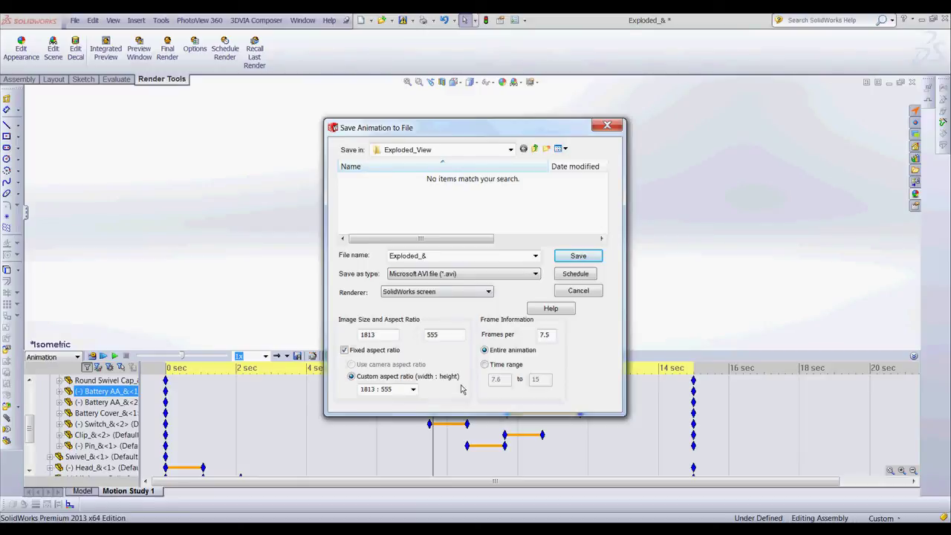